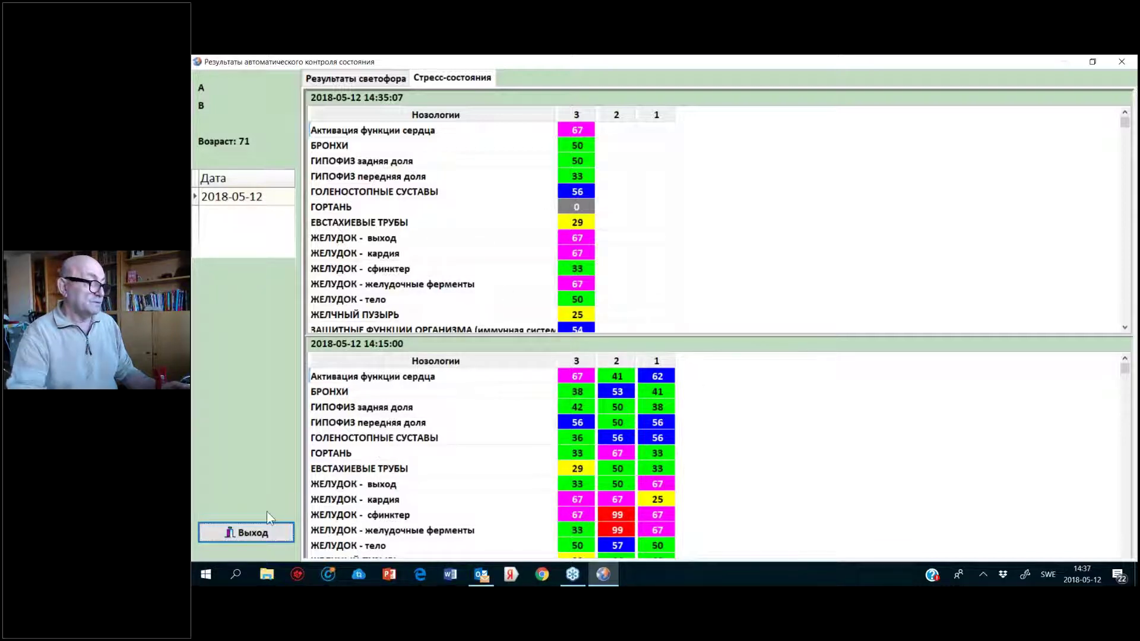
# - Close the results window and the measurement selection dialog, and launch the frequencies by symptom complexes (Запуск частот по симптомокомплексам)
pyautogui.click(251, 536)
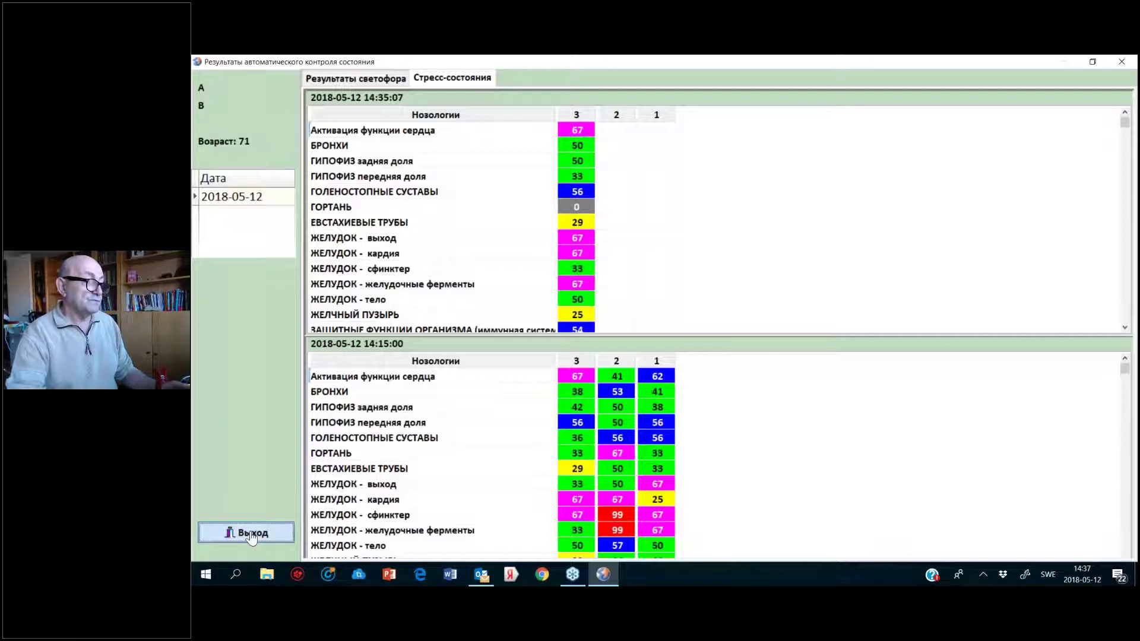
pyautogui.click(251, 537)
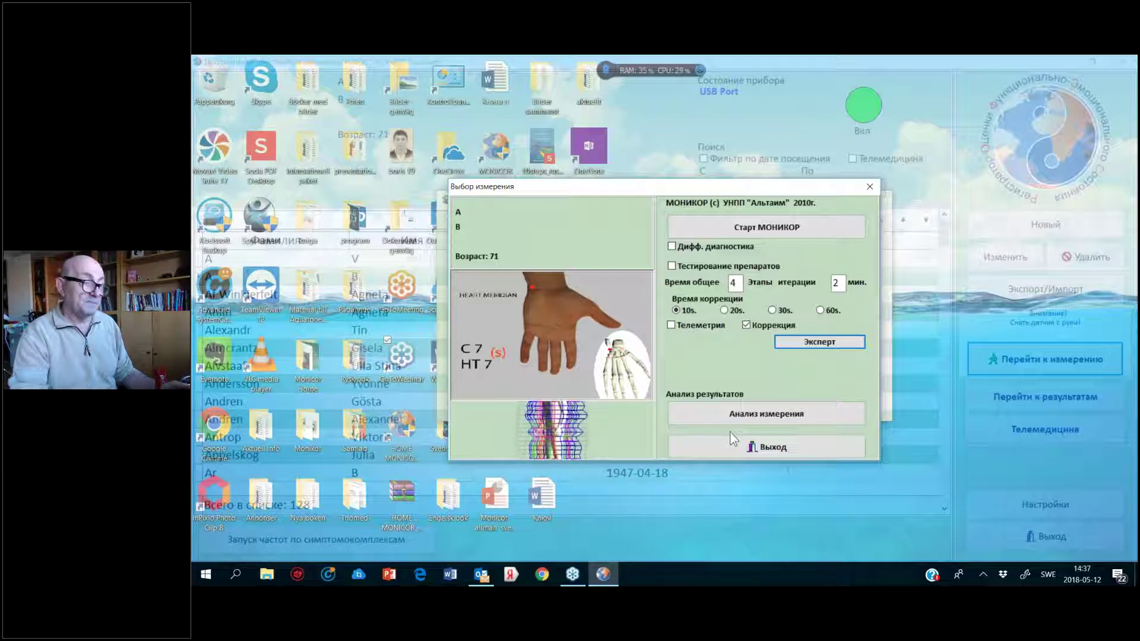
pyautogui.click(754, 454)
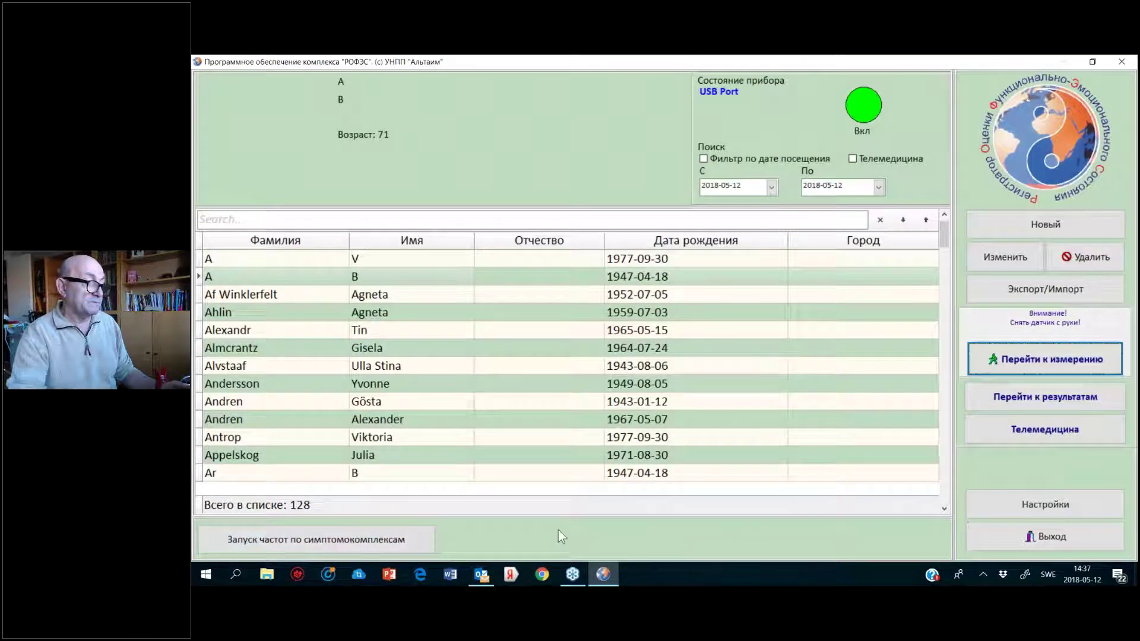
pyautogui.click(357, 549)
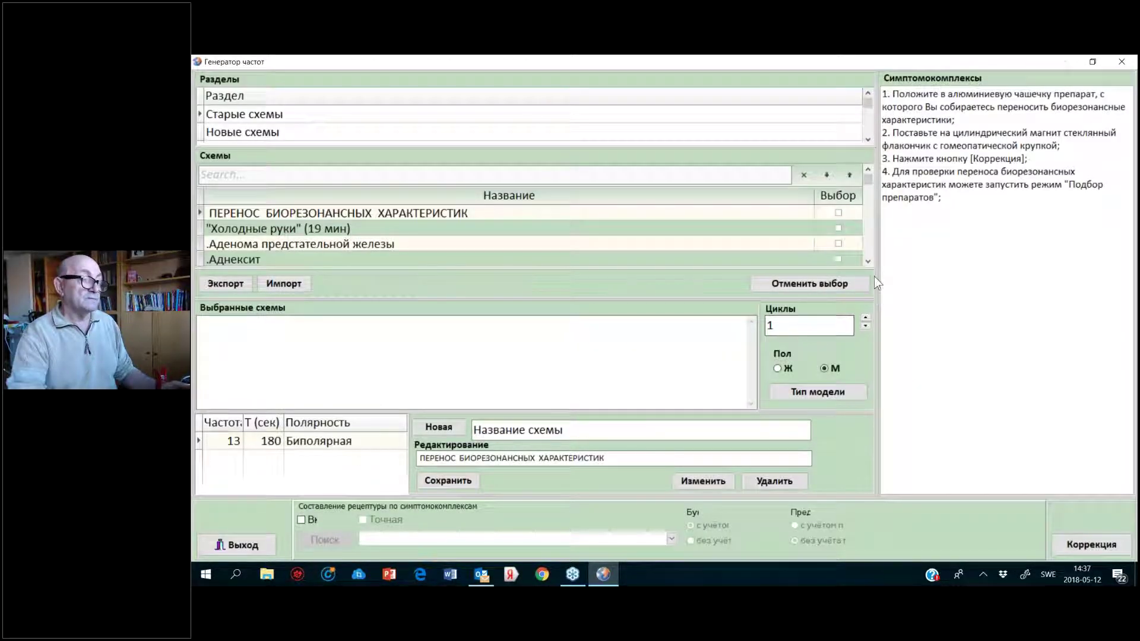
# - Find the ".Бессоница" scheme in the schemes list and mark it as selected
pyautogui.click(868, 261)
pyautogui.click(867, 261)
pyautogui.click(868, 261)
pyautogui.click(868, 261)
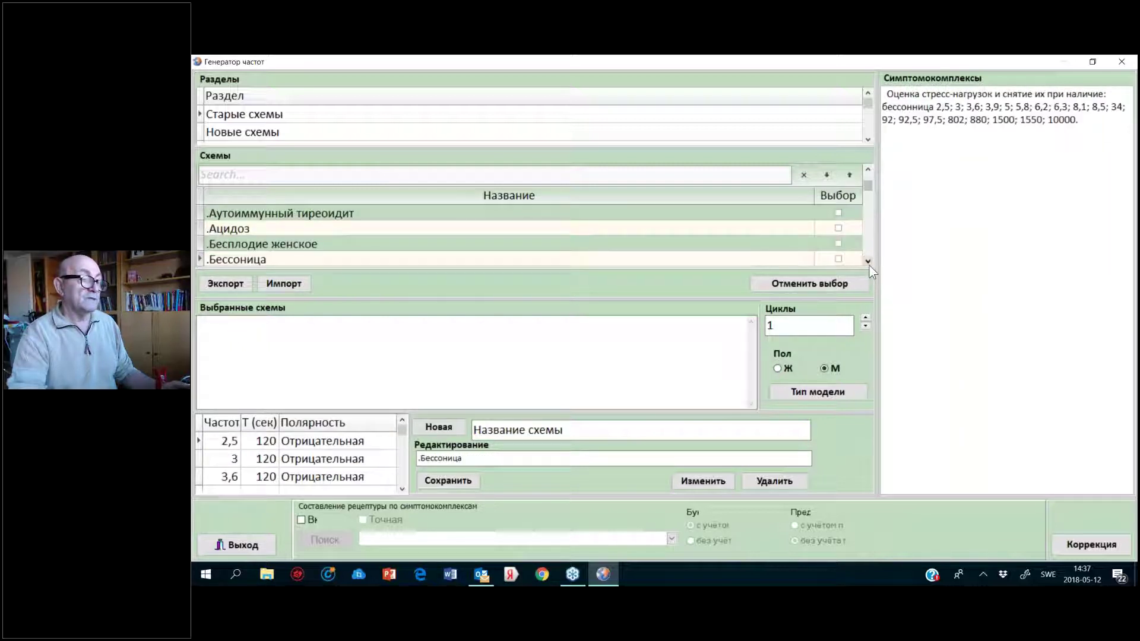
pyautogui.click(868, 263)
pyautogui.click(868, 263)
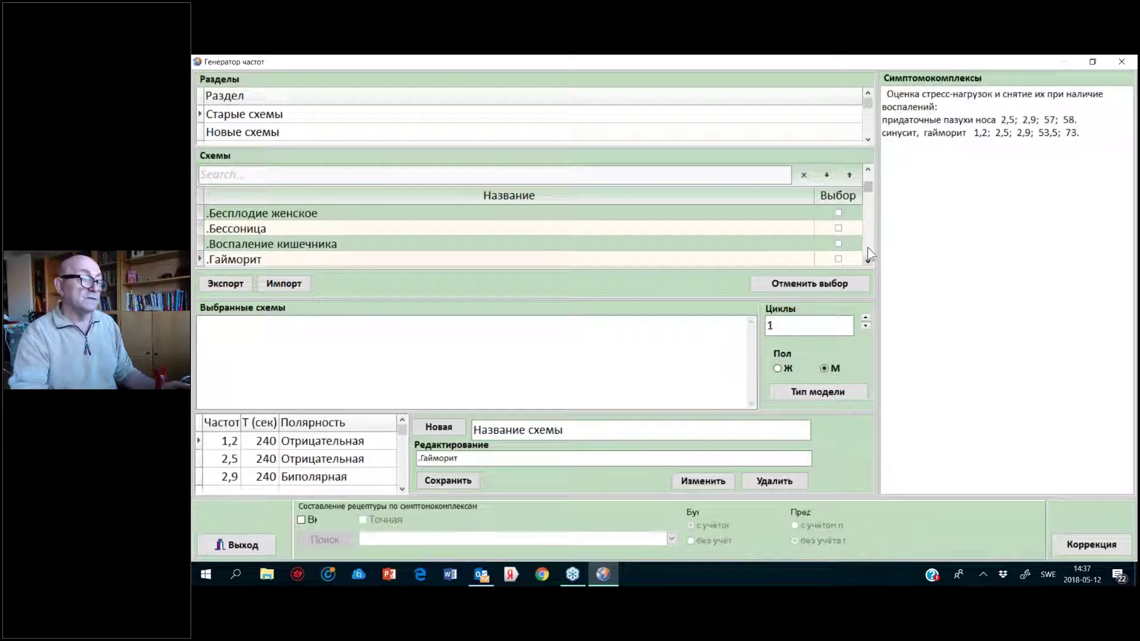
pyautogui.click(838, 227)
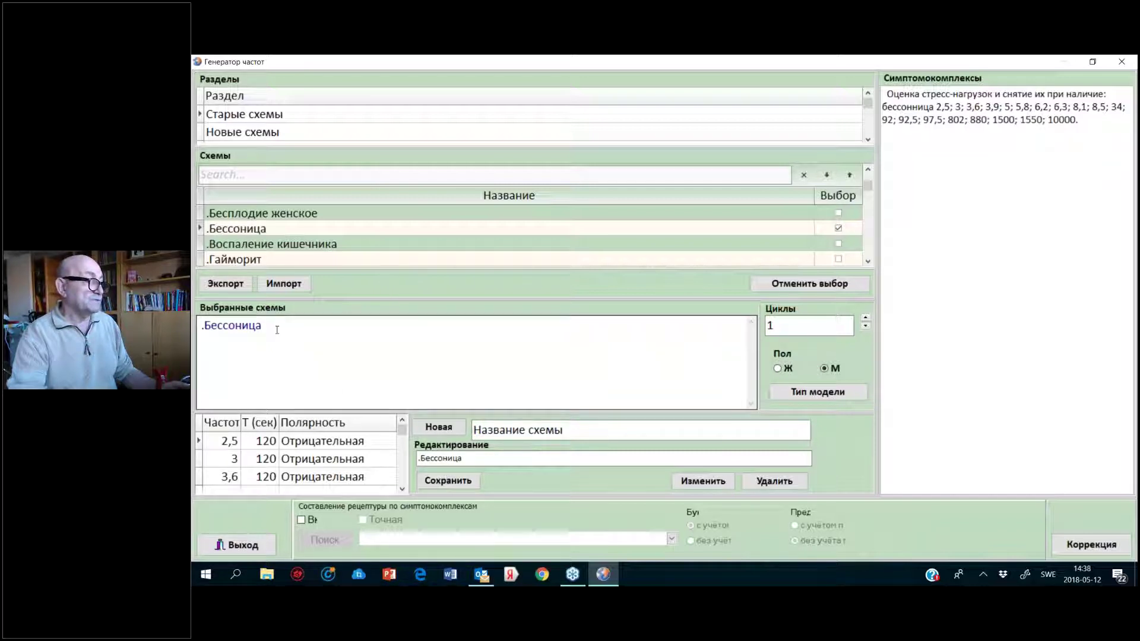
# - Copy the scheme name ".Бессоница" from the selected schemes box
pyautogui.moveTo(228, 326); pyautogui.dragTo(273, 326)
pyautogui.rightClick(201, 325)
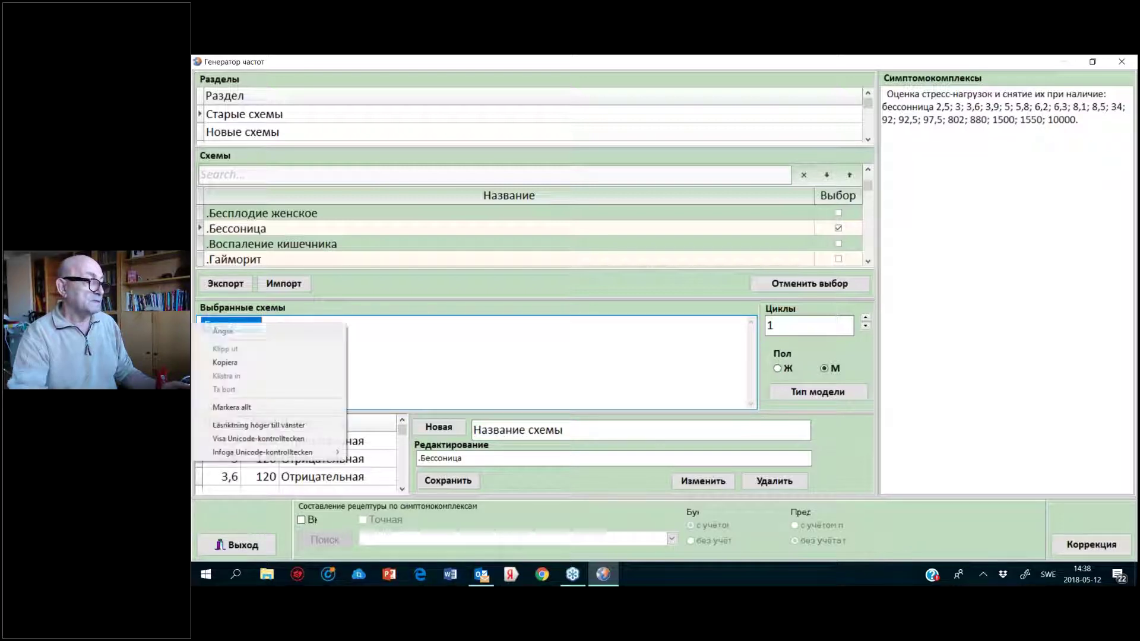
pyautogui.click(221, 361)
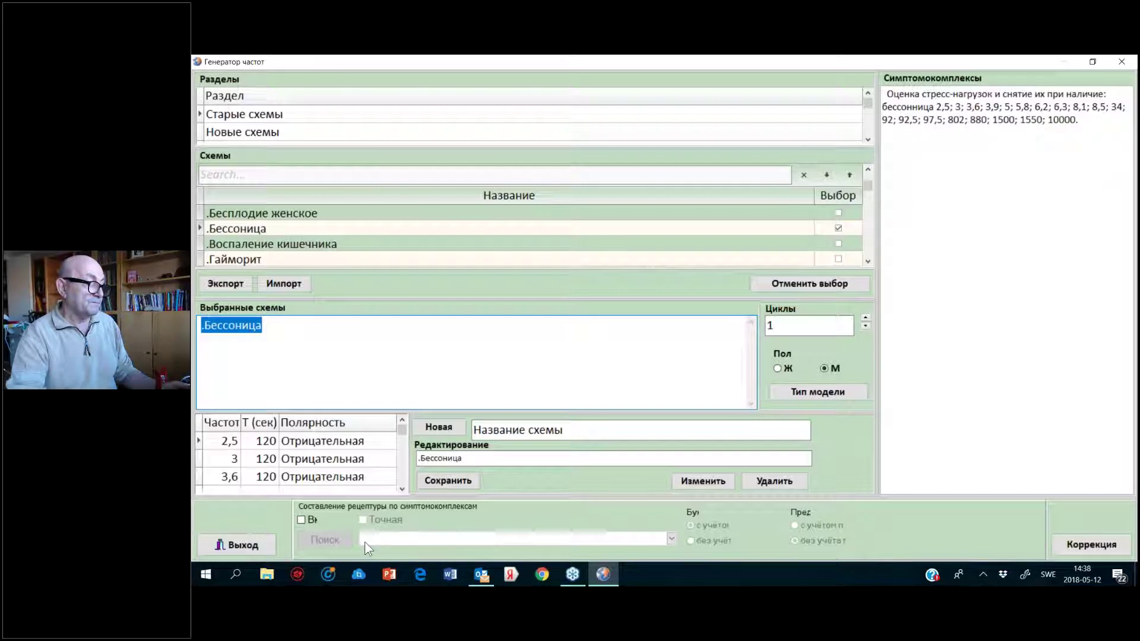
# - Enable recipe composition by symptom complexes and search with the copied name, without its leading dot: "Бессоница"
pyautogui.click(301, 521)
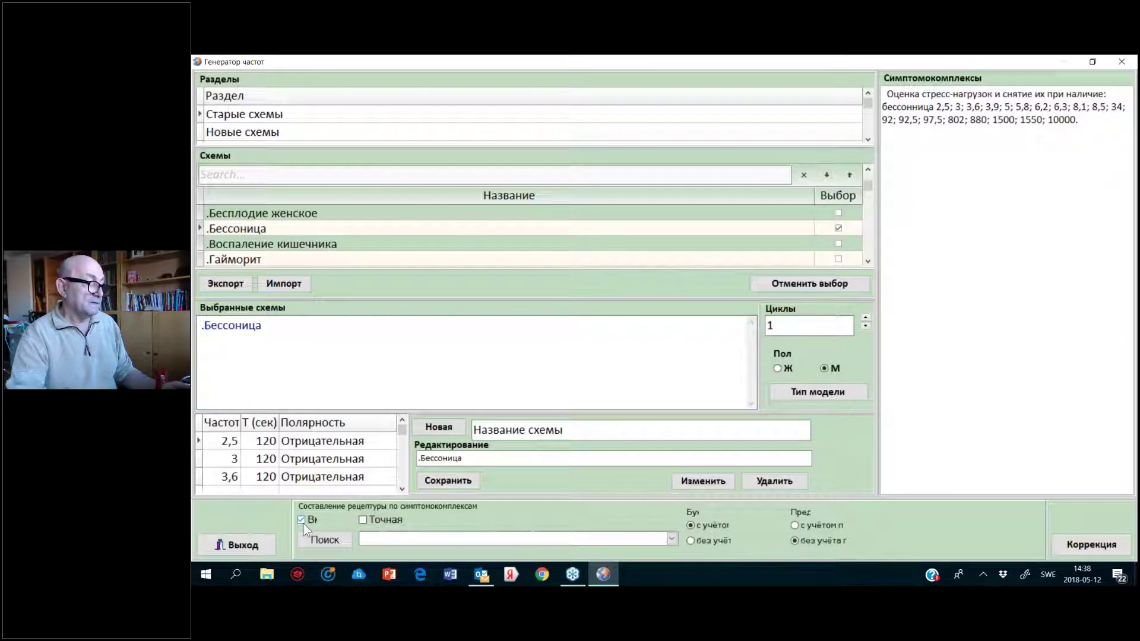
pyautogui.click(362, 540)
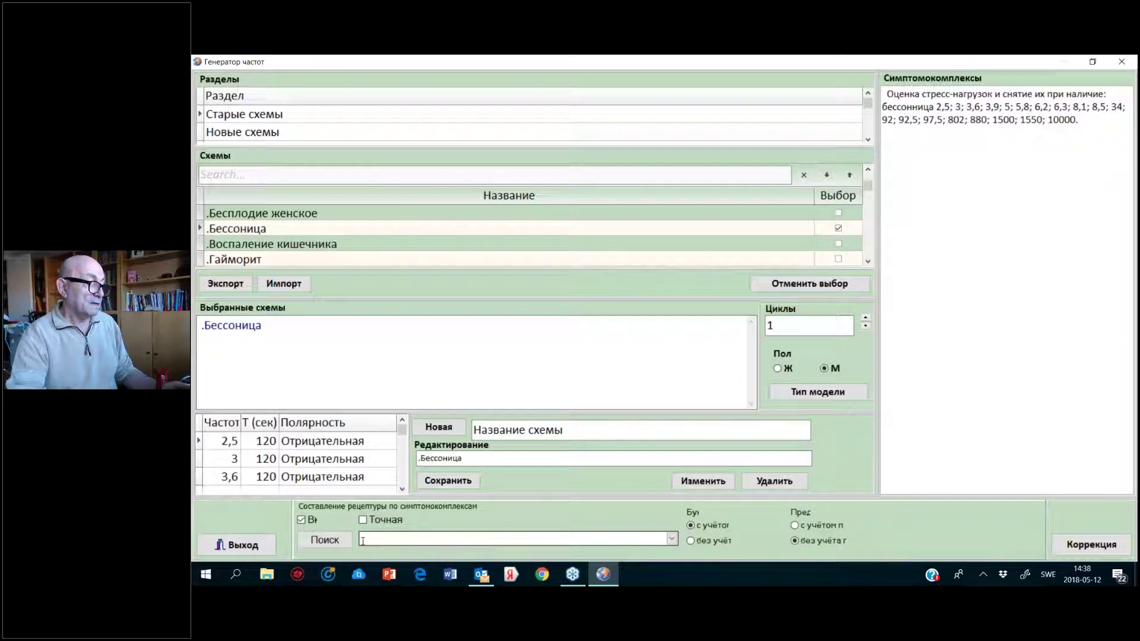
pyautogui.rightClick(363, 541)
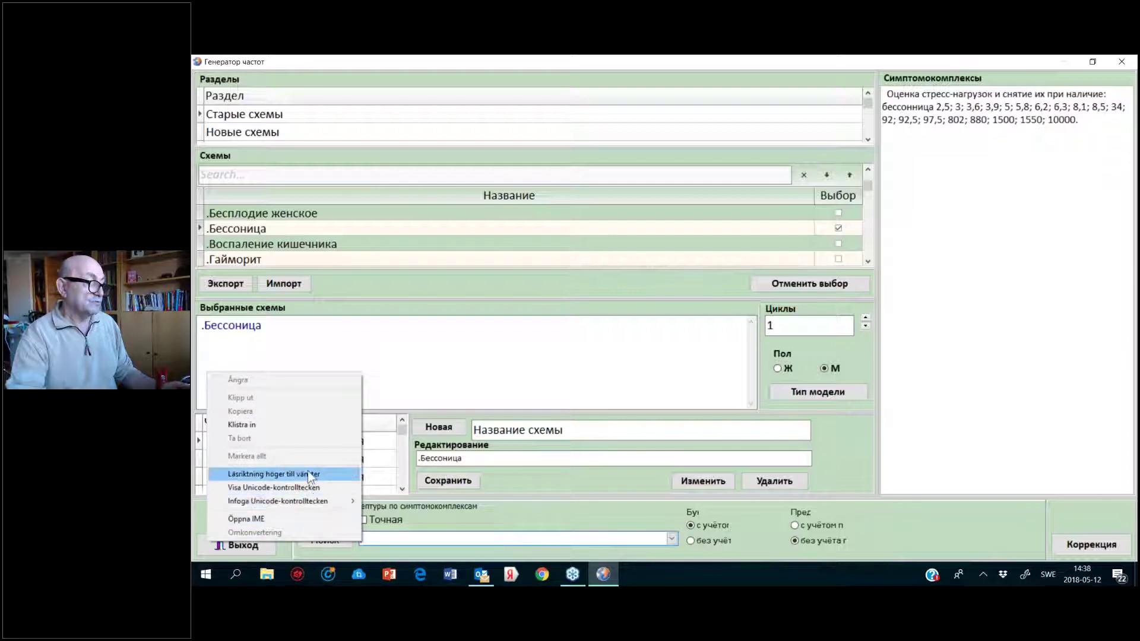
pyautogui.click(297, 426)
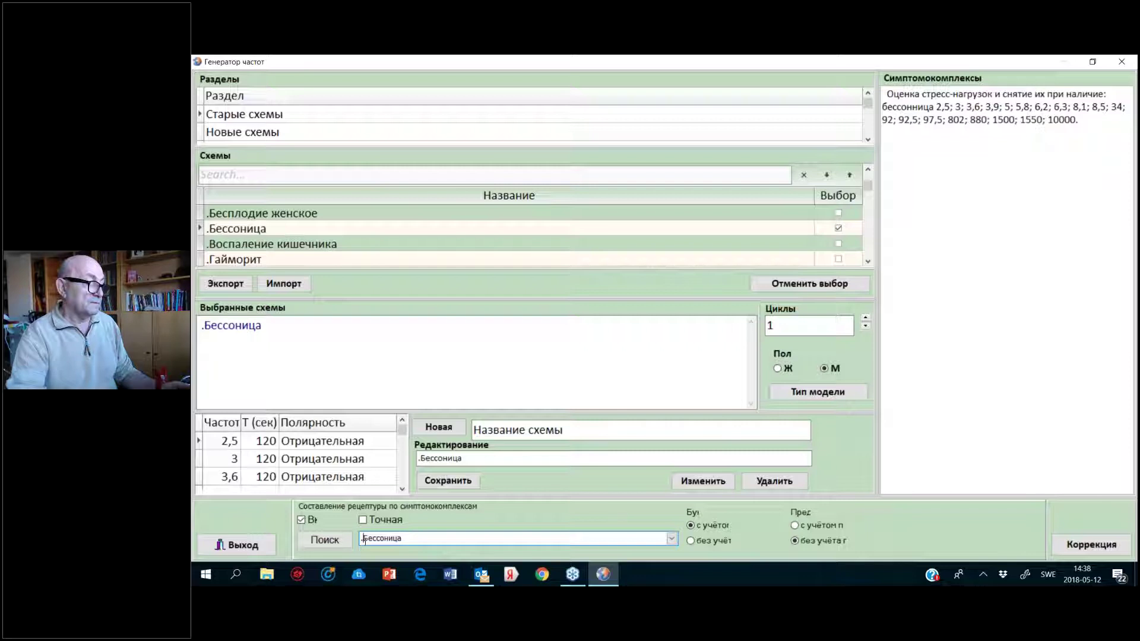
pyautogui.press('Home')
pyautogui.press('Delete')
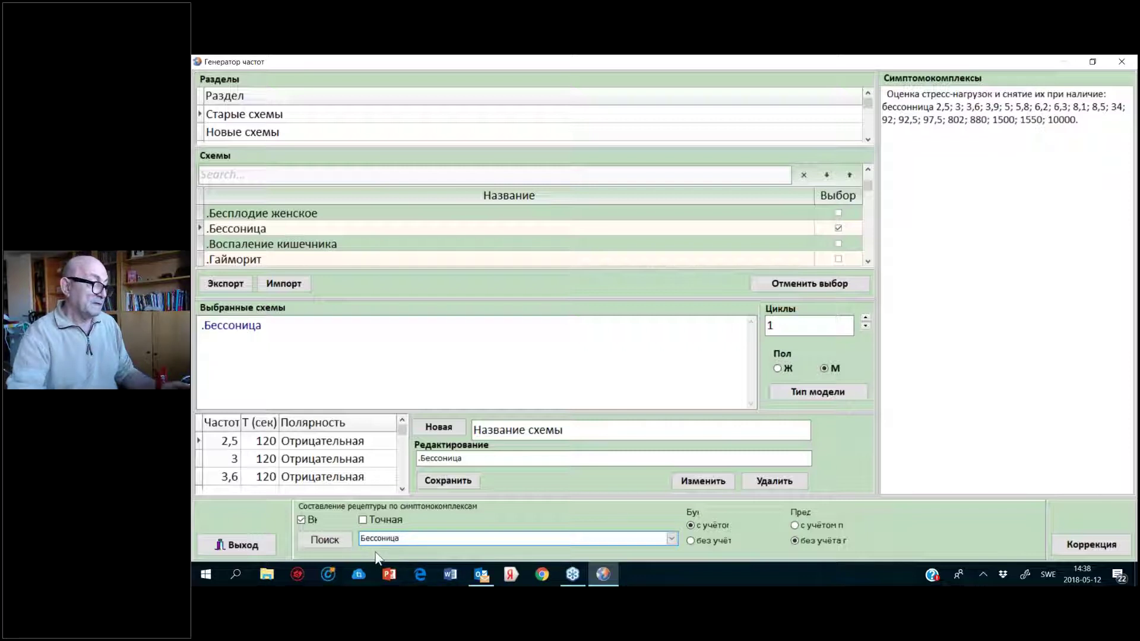
pyautogui.click(348, 541)
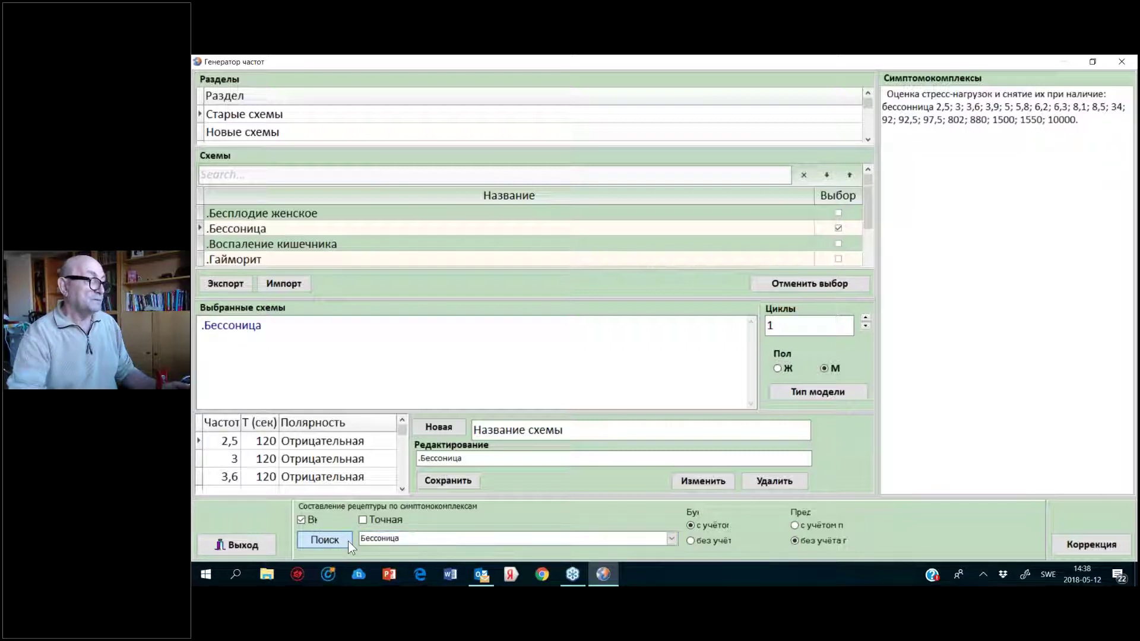
# - Select the schemes "Частота 8,5 Гц (6 мин)" and "Частота 2,5 Гц (9 мин)", and open their correction window
pyautogui.click(838, 214)
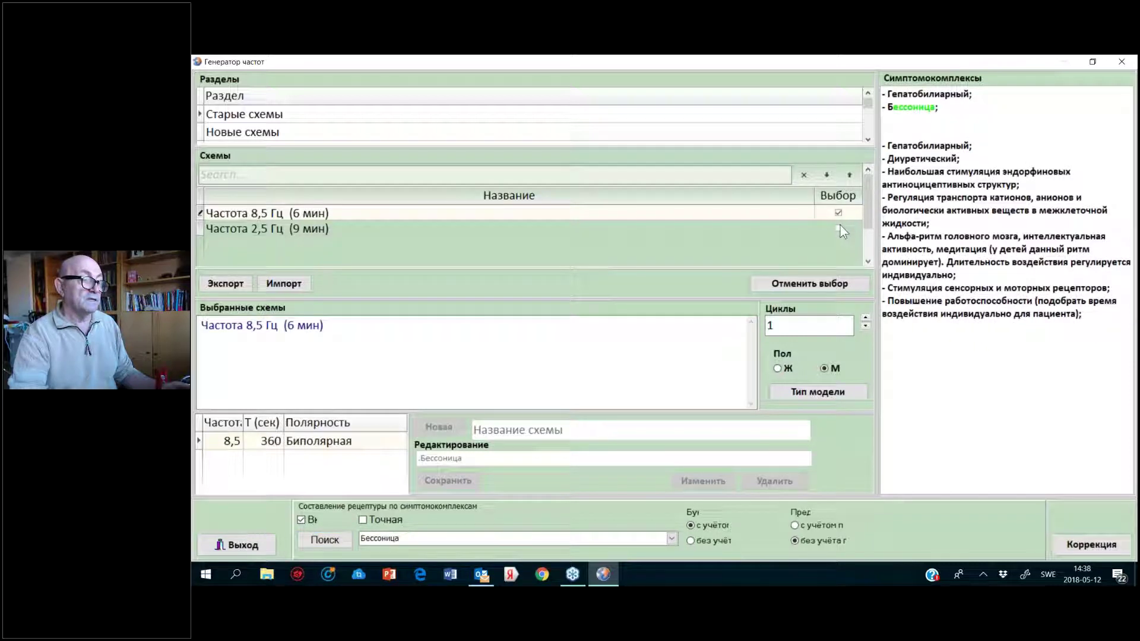
pyautogui.click(838, 228)
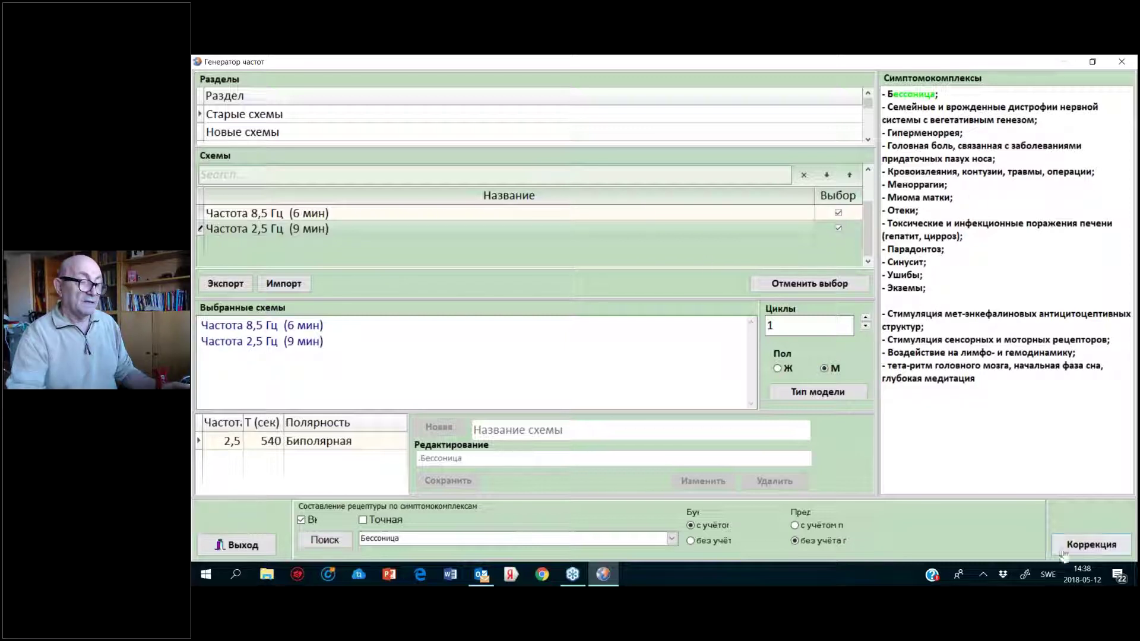
pyautogui.click(1080, 554)
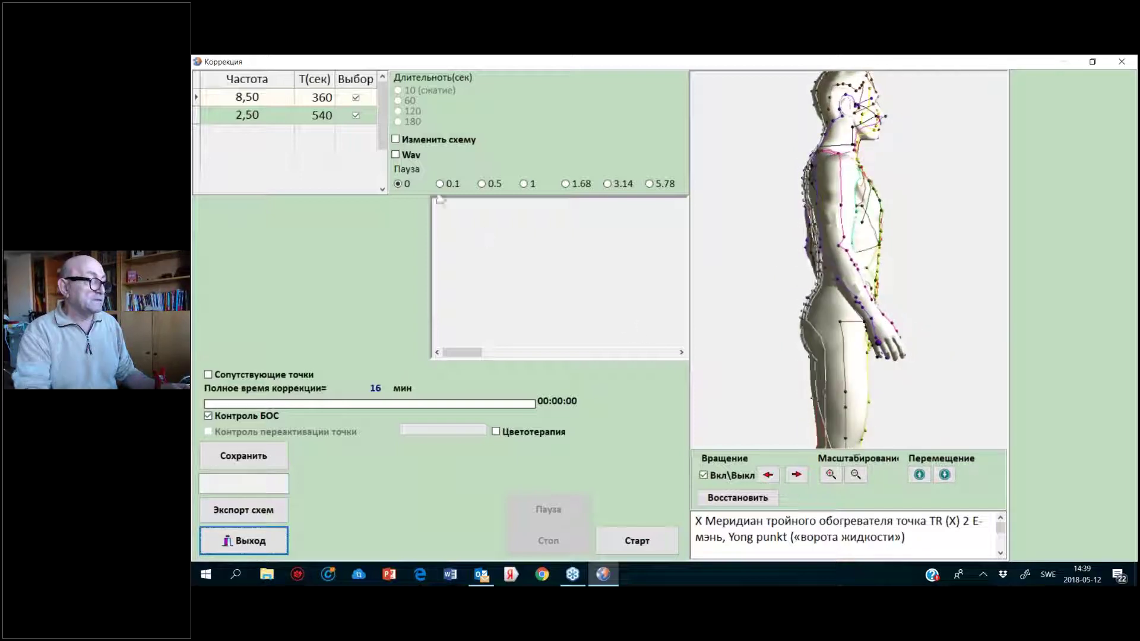
# - Allow scheme changes, set the duration of both frequencies to 10 s (сжатие), and leave the correction window
pyautogui.click(394, 140)
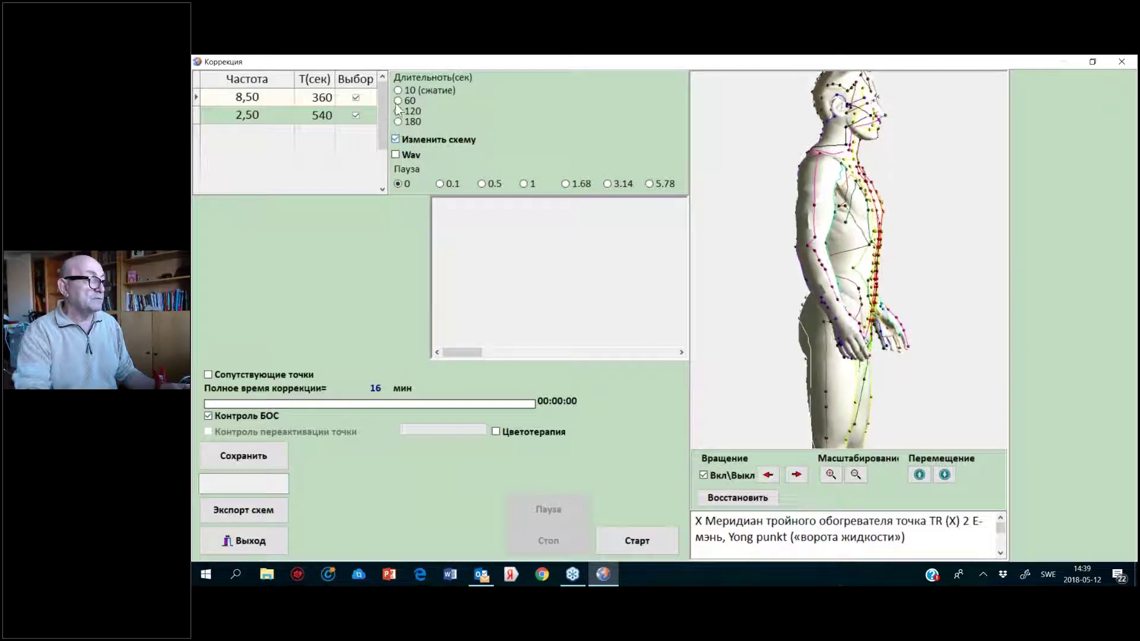
pyautogui.click(398, 91)
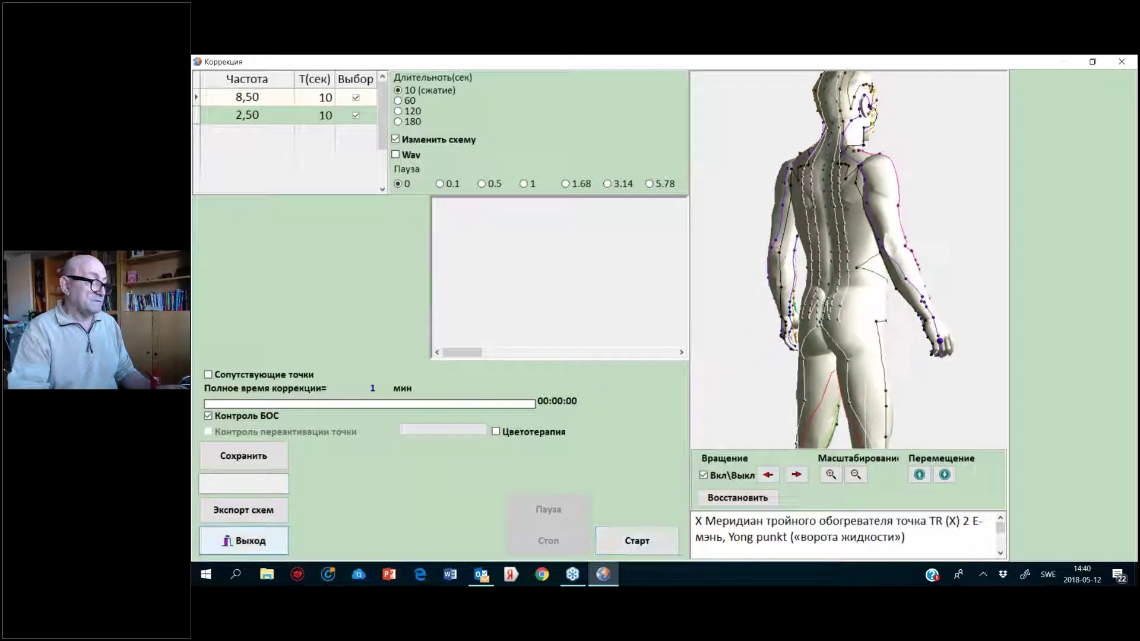
pyautogui.click(267, 545)
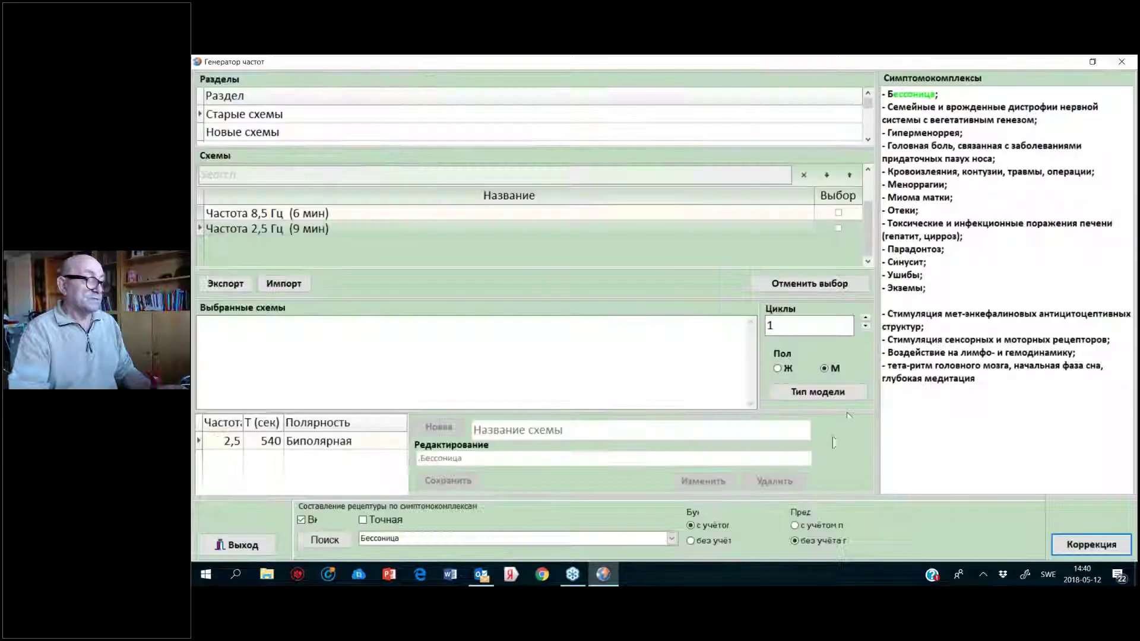
# - Restart the frequency generator and browse the schemes list down to ".Конъюнктивит"
pyautogui.click(267, 545)
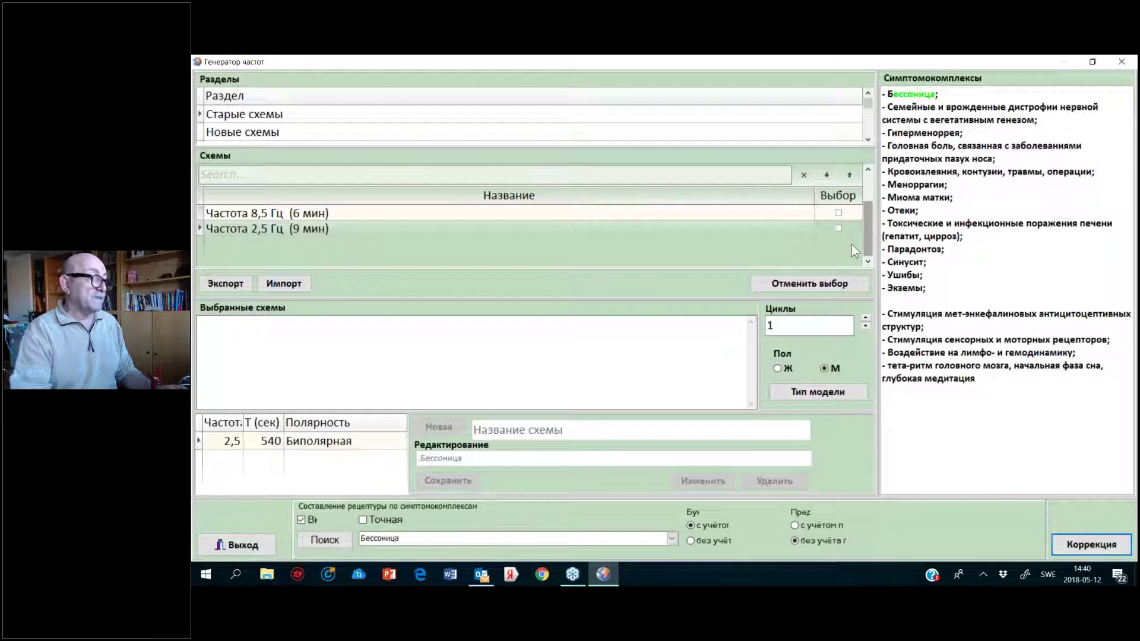
pyautogui.click(228, 547)
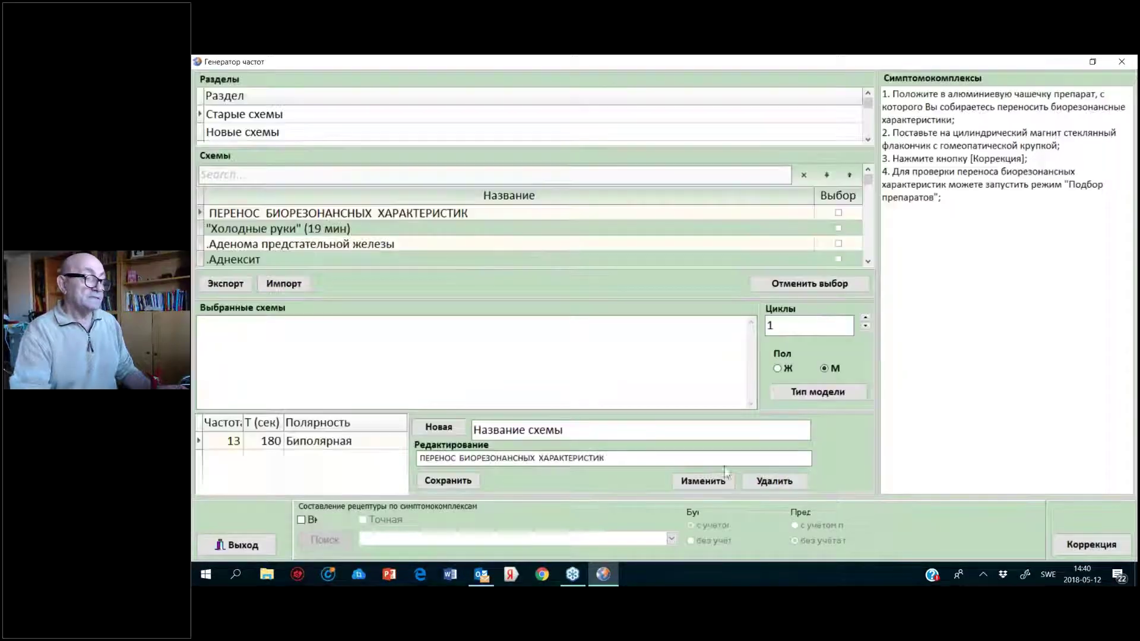
pyautogui.click(867, 261)
pyautogui.click(867, 261)
pyautogui.click(867, 261)
pyautogui.click(866, 262)
pyautogui.click(867, 261)
pyautogui.click(866, 261)
pyautogui.click(867, 261)
pyautogui.click(867, 261)
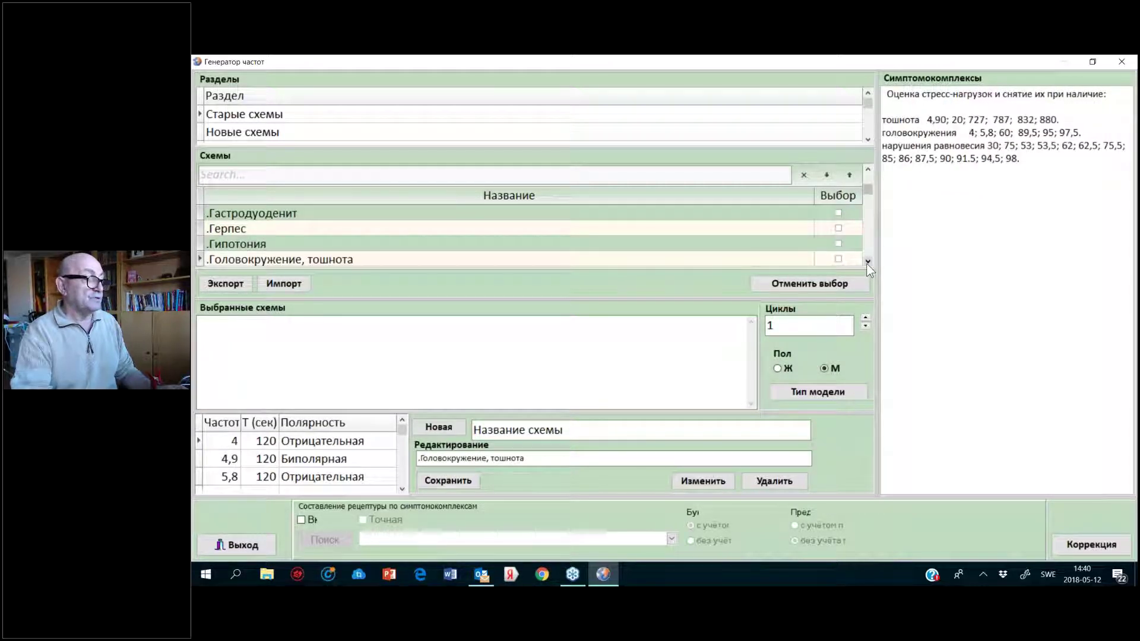
pyautogui.click(866, 261)
pyautogui.click(867, 261)
pyautogui.click(867, 261)
pyautogui.click(866, 261)
pyautogui.click(867, 261)
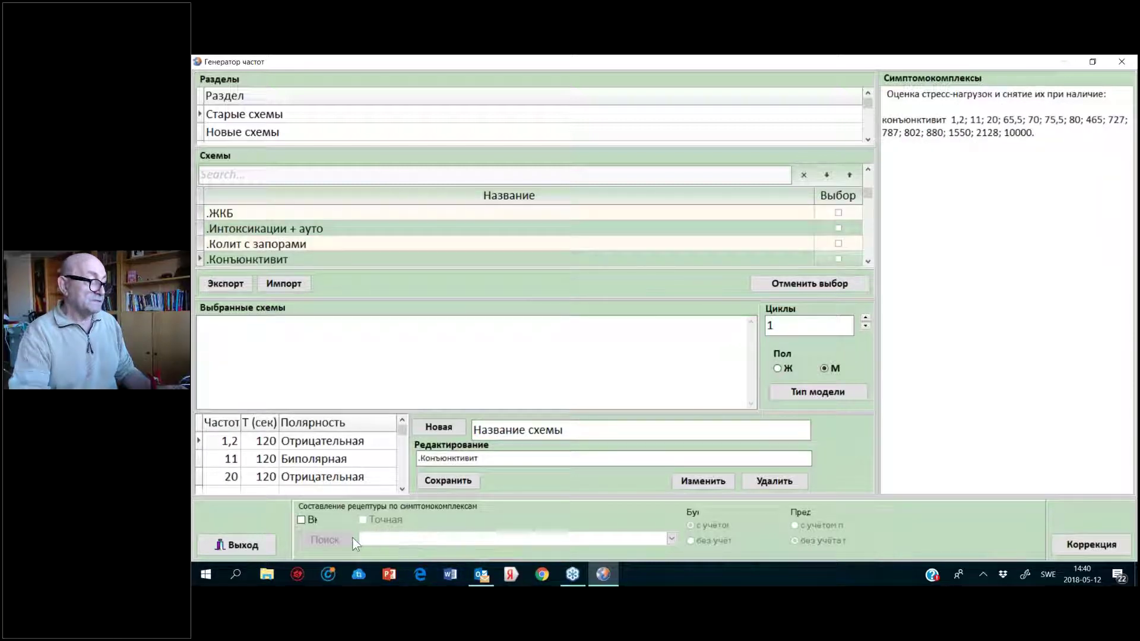
# - Enable recipe composition by symptom complexes, place the cursor in its empty search field, and exit the frequency generator
pyautogui.click(307, 518)
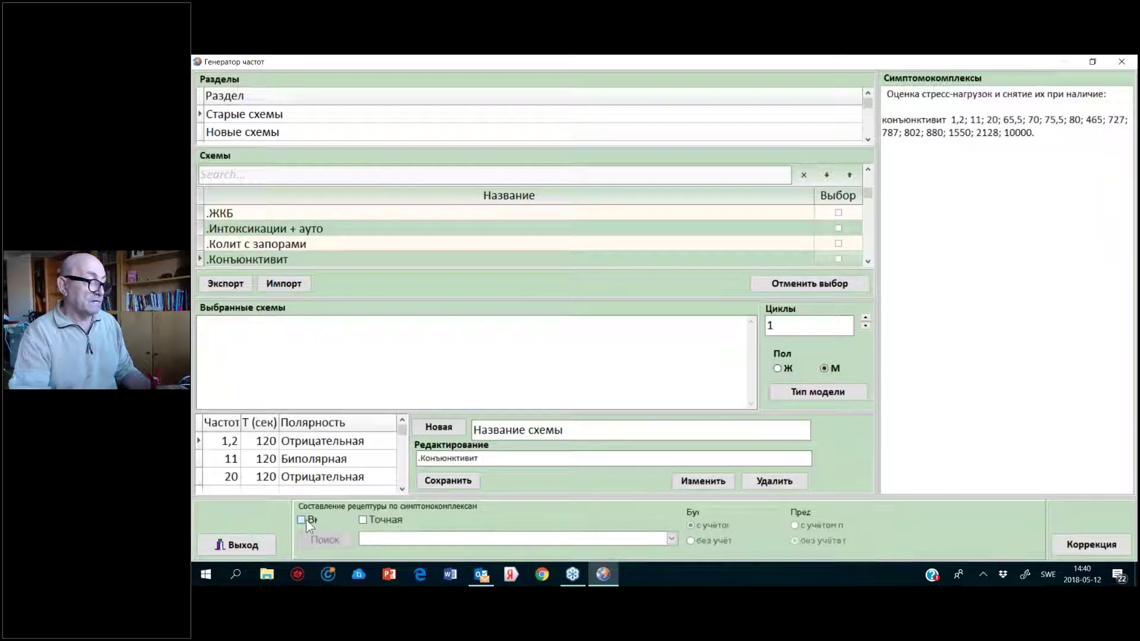
pyautogui.click(381, 544)
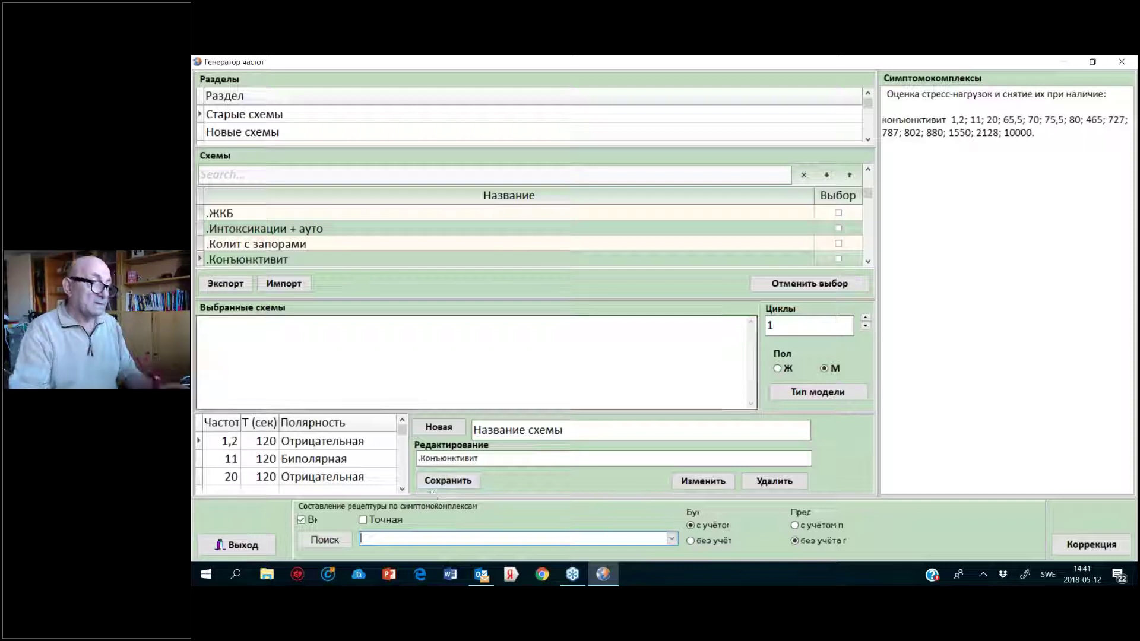
pyautogui.click(250, 546)
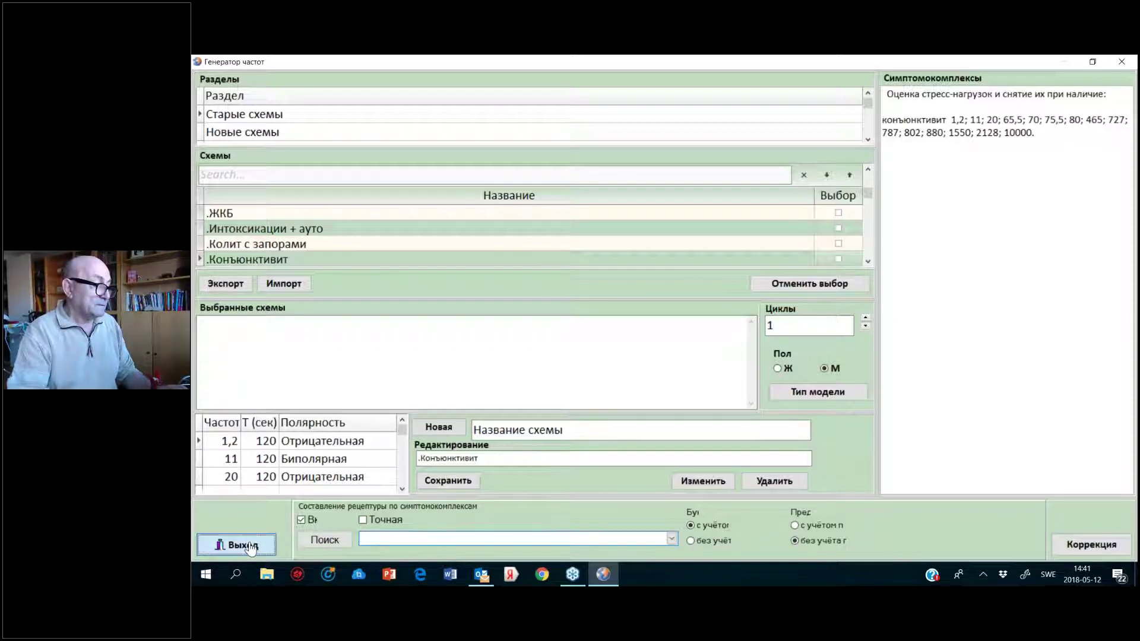